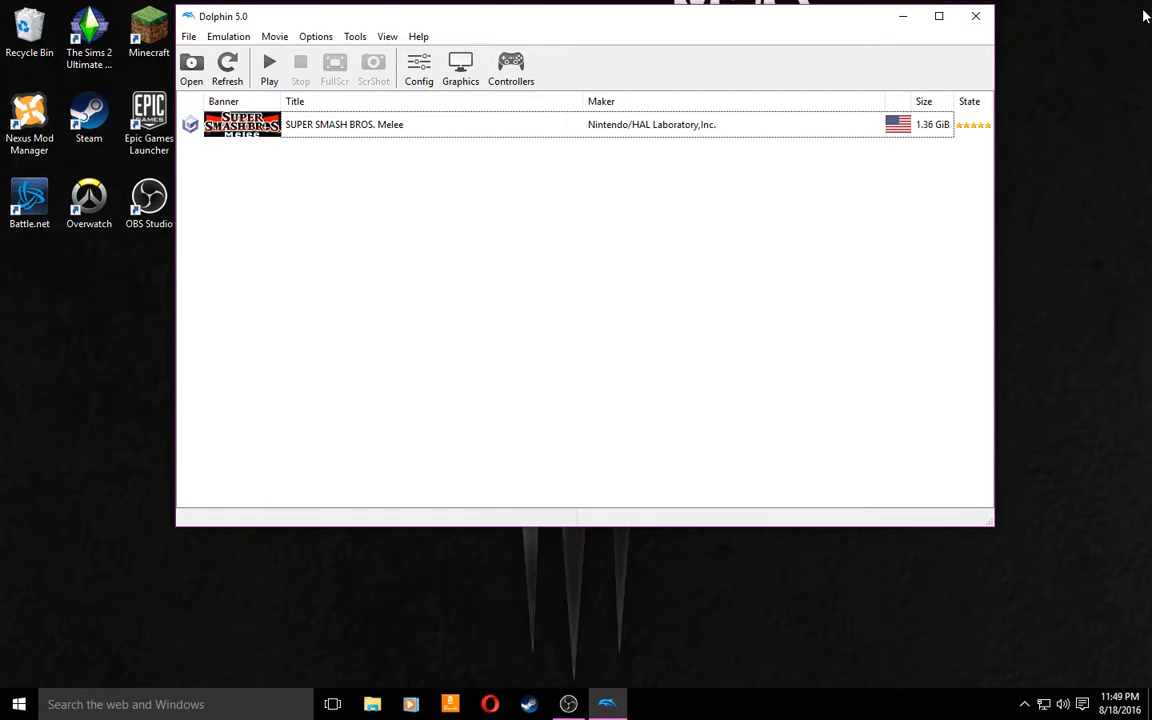
- Open the controller configuration
click(533, 84)
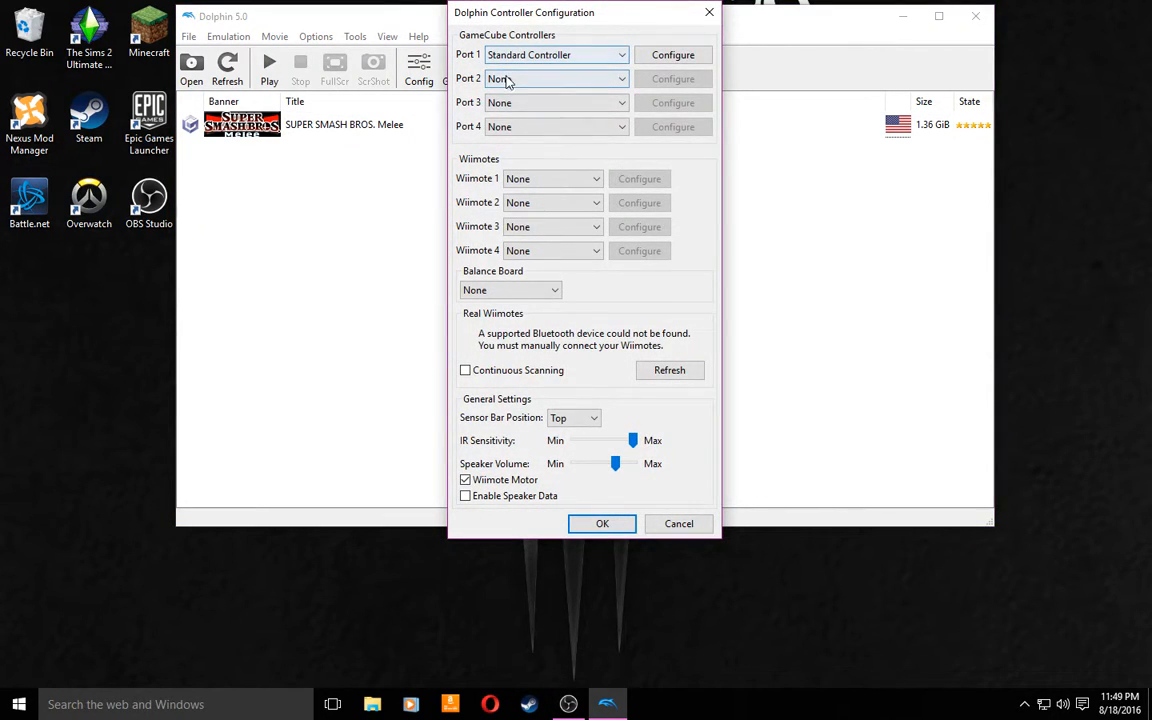
- Try assigning the GameCube Adapter for Wii U to GameCube port 2 and check its adapter settings
click(617, 79)
click(555, 119)
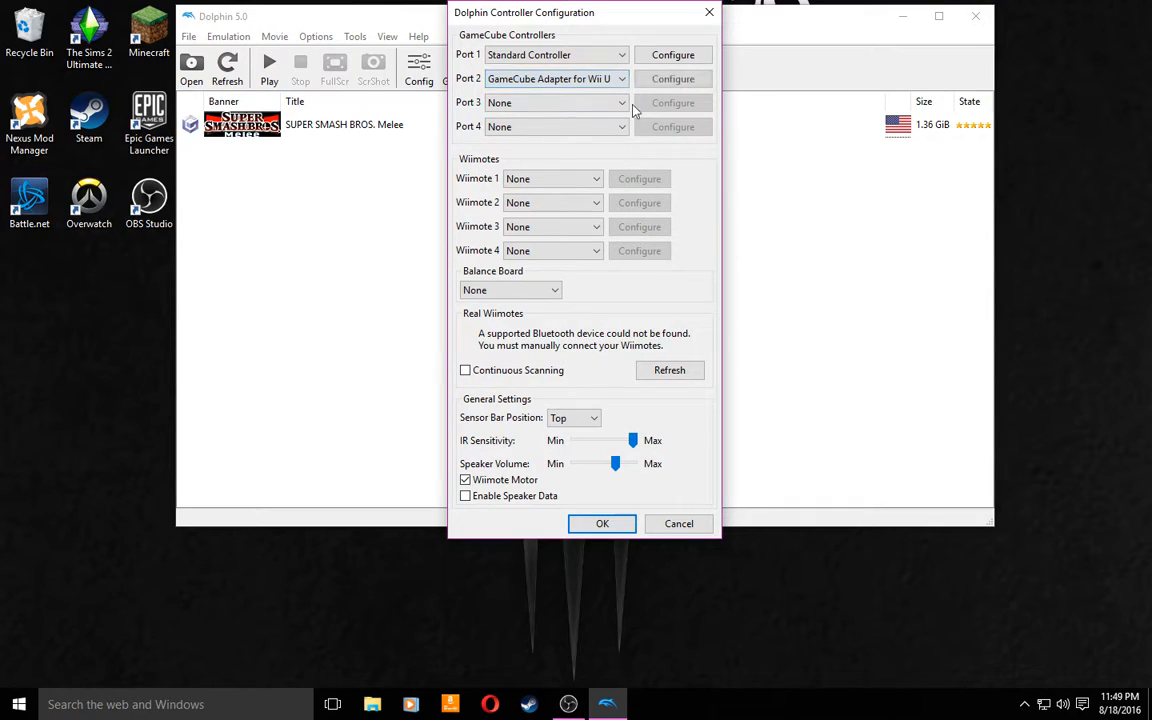
click(672, 79)
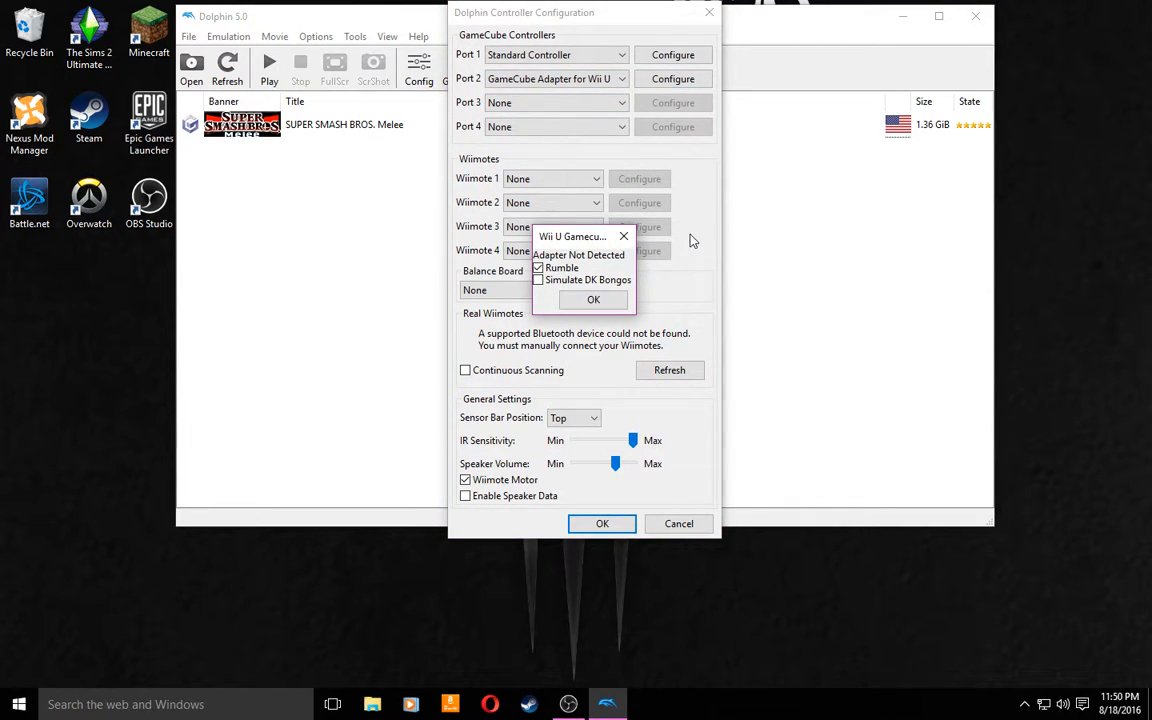
click(623, 238)
click(594, 76)
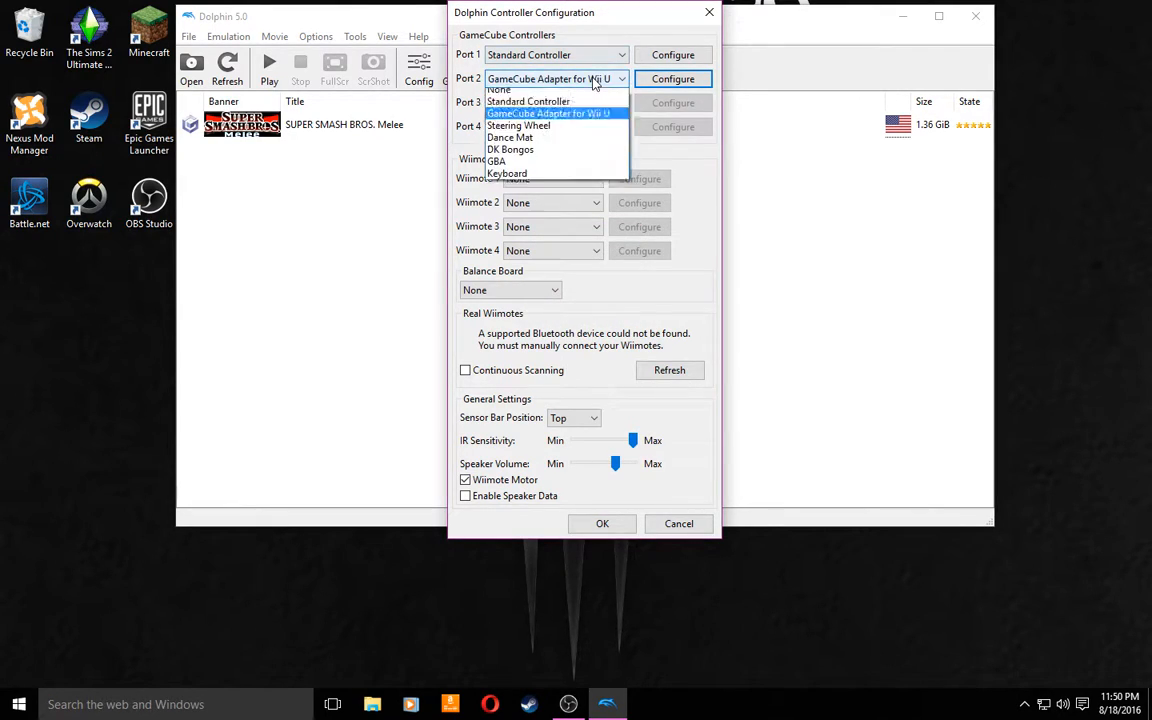
click(592, 95)
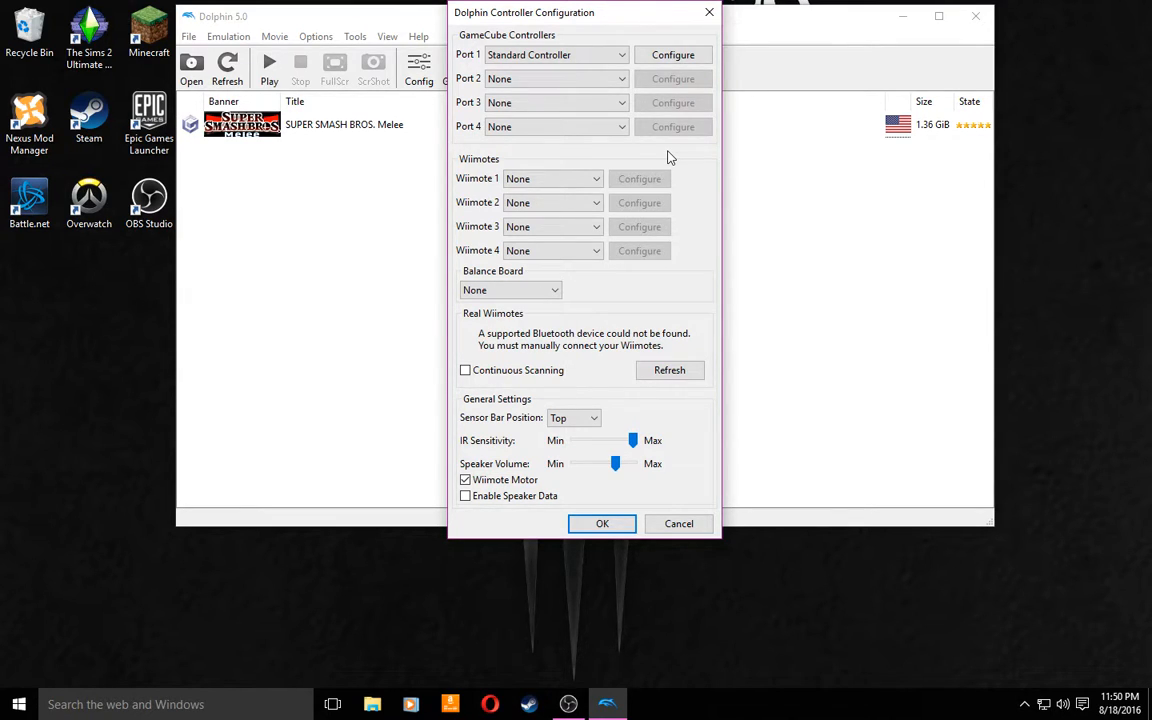
- Keep Standard Controller on GameCube port 1 and open its configuration
click(601, 55)
click(600, 55)
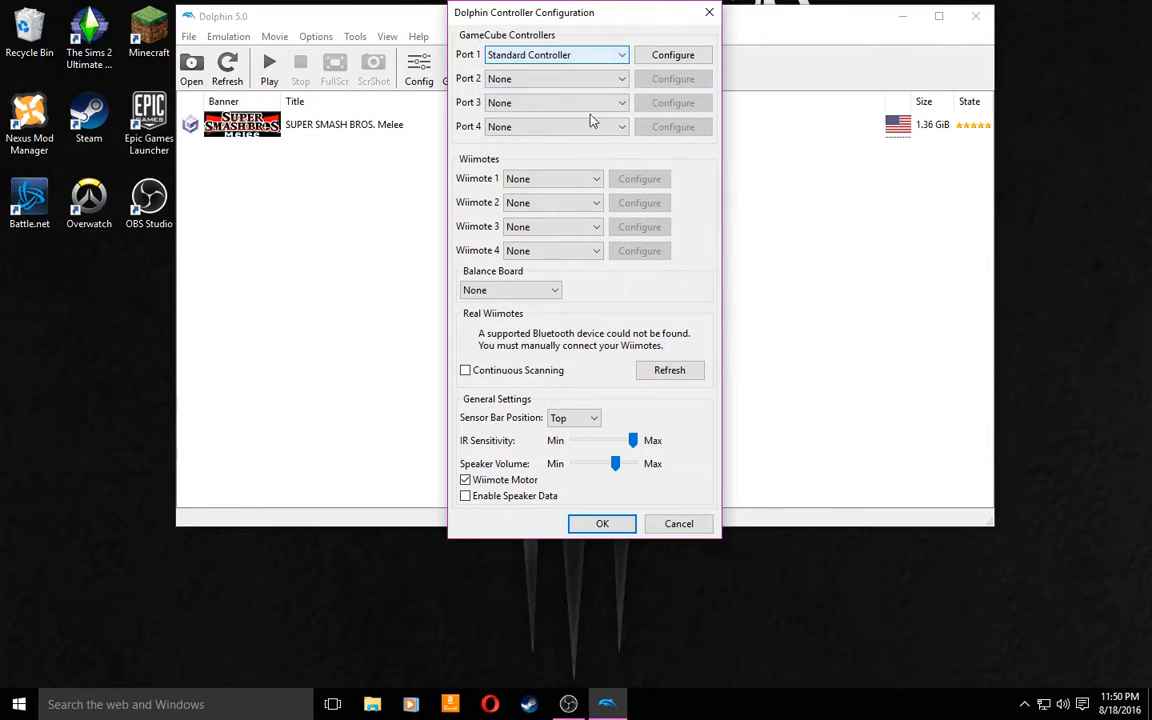
click(573, 58)
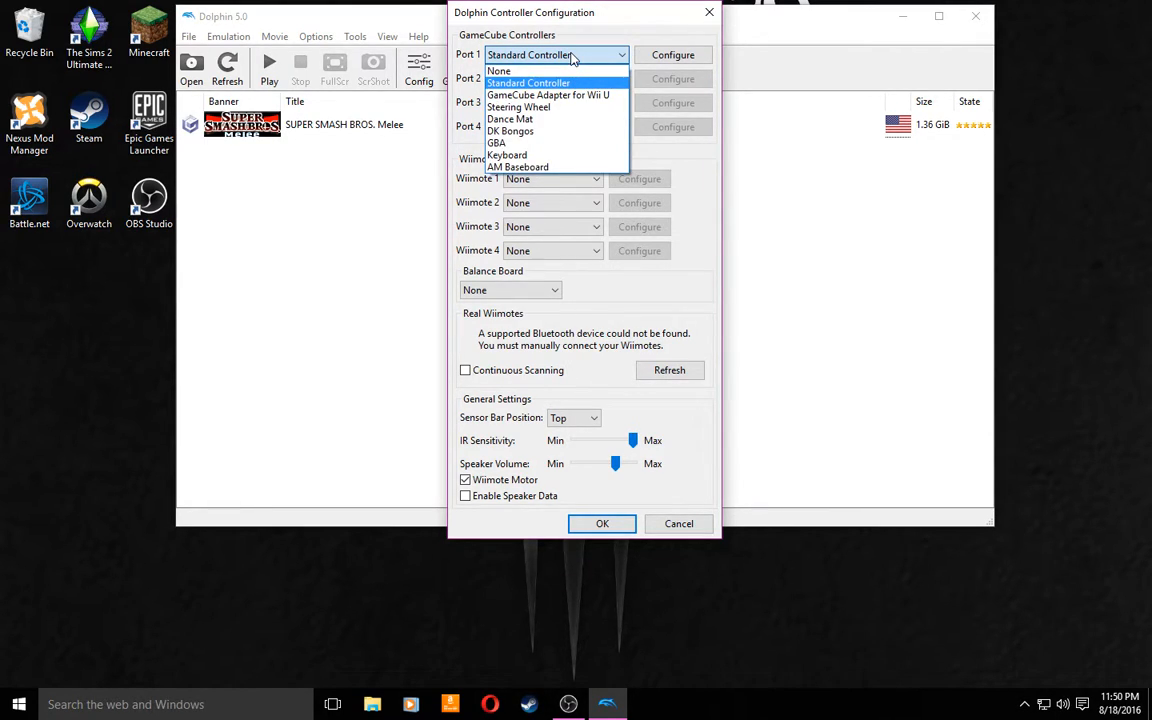
click(573, 58)
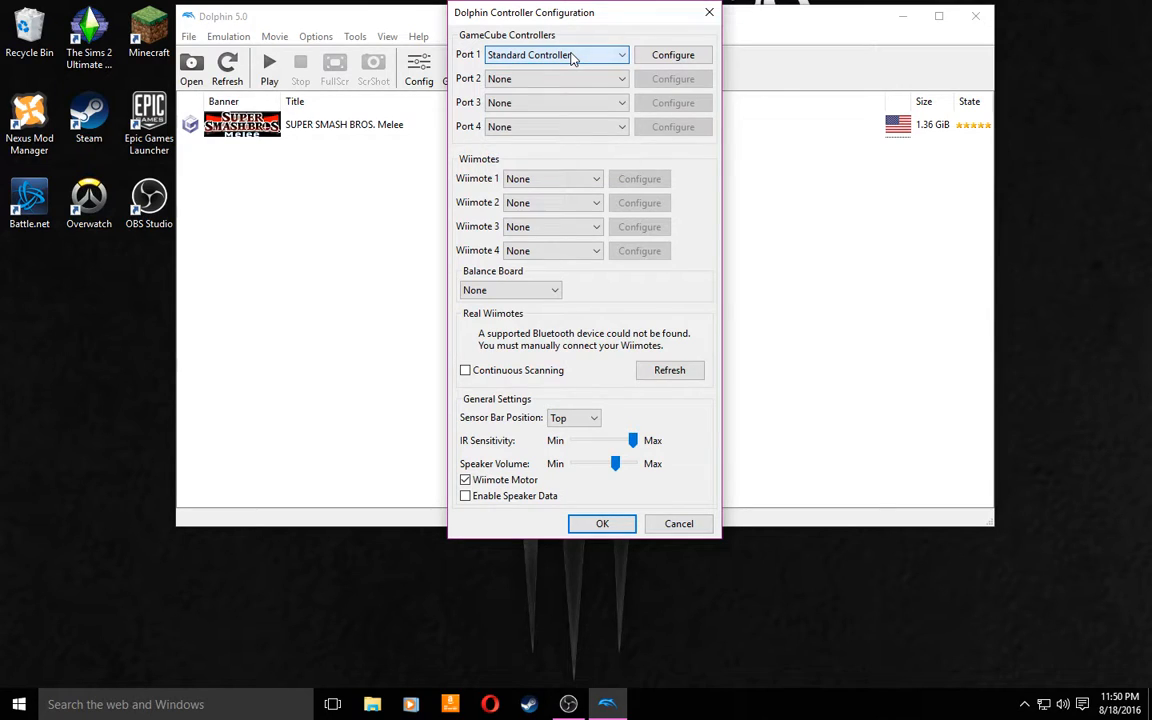
click(695, 57)
drag(575, 127, 571, 96)
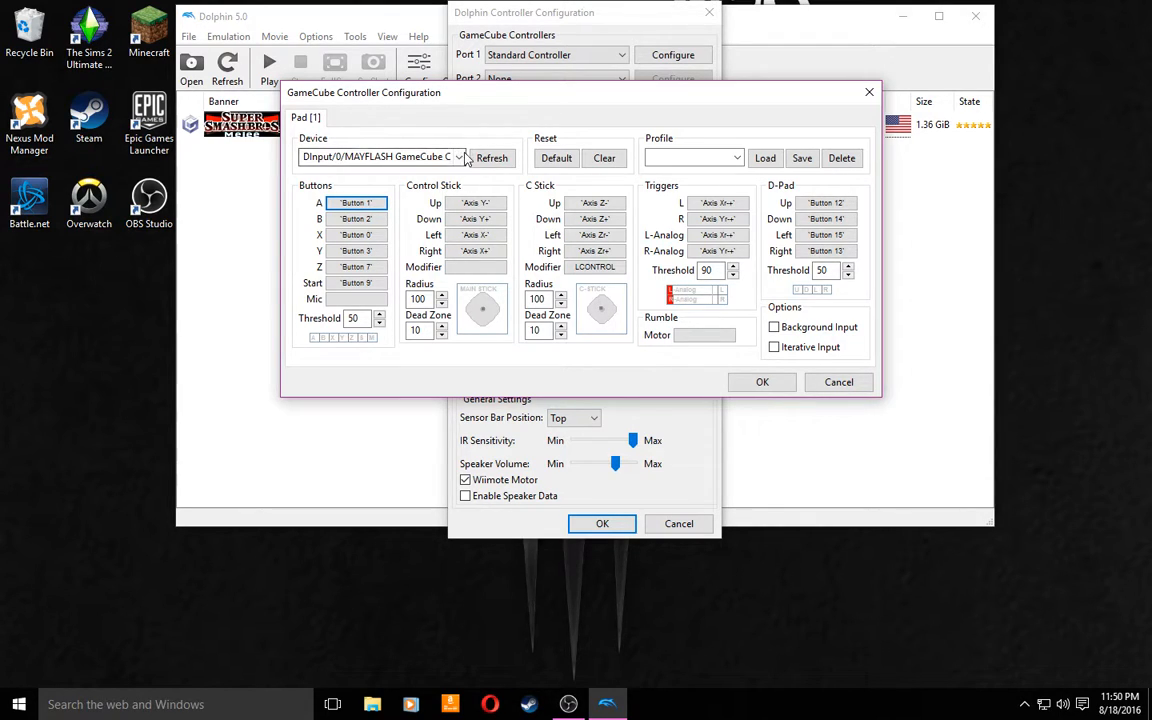
- Set the pad's input device to the DInput/0/MAYFLASH GameCube Controller Adapter
click(415, 157)
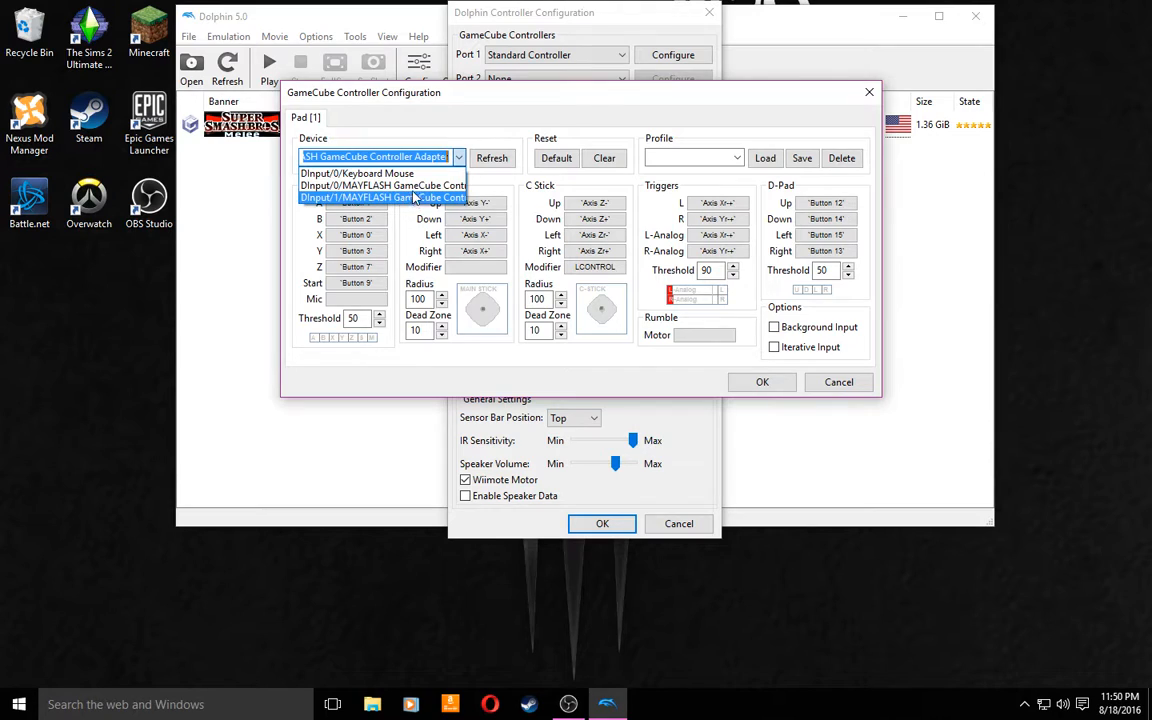
click(455, 162)
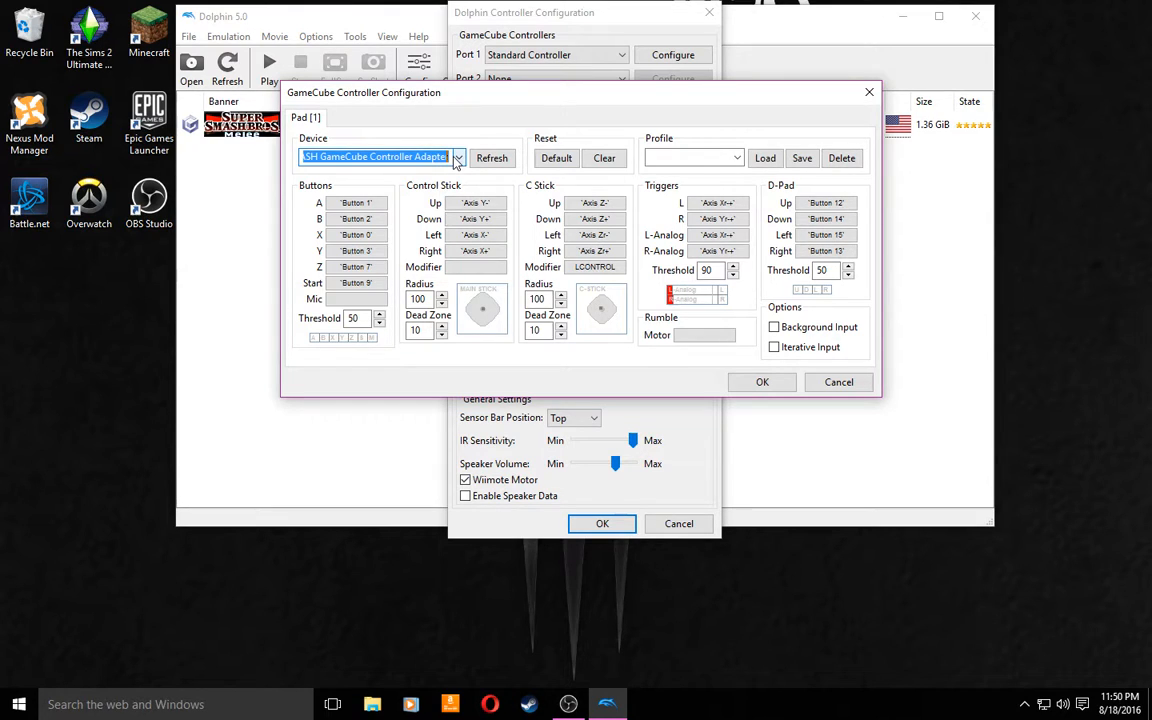
click(456, 160)
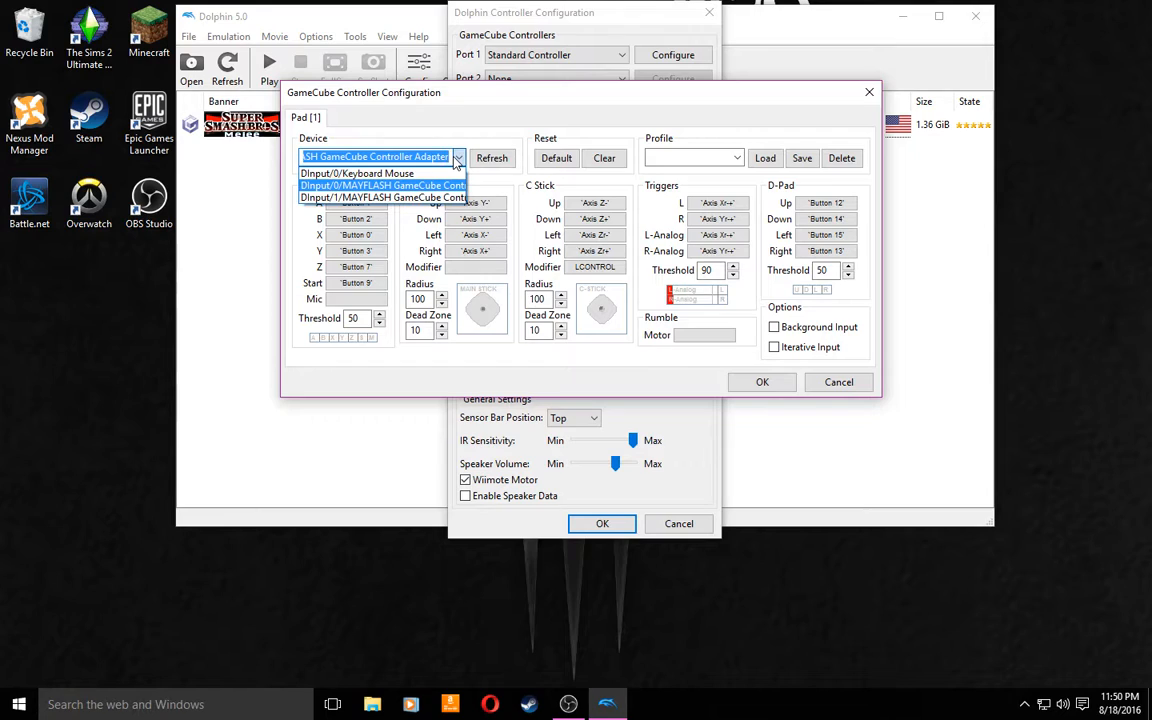
click(456, 160)
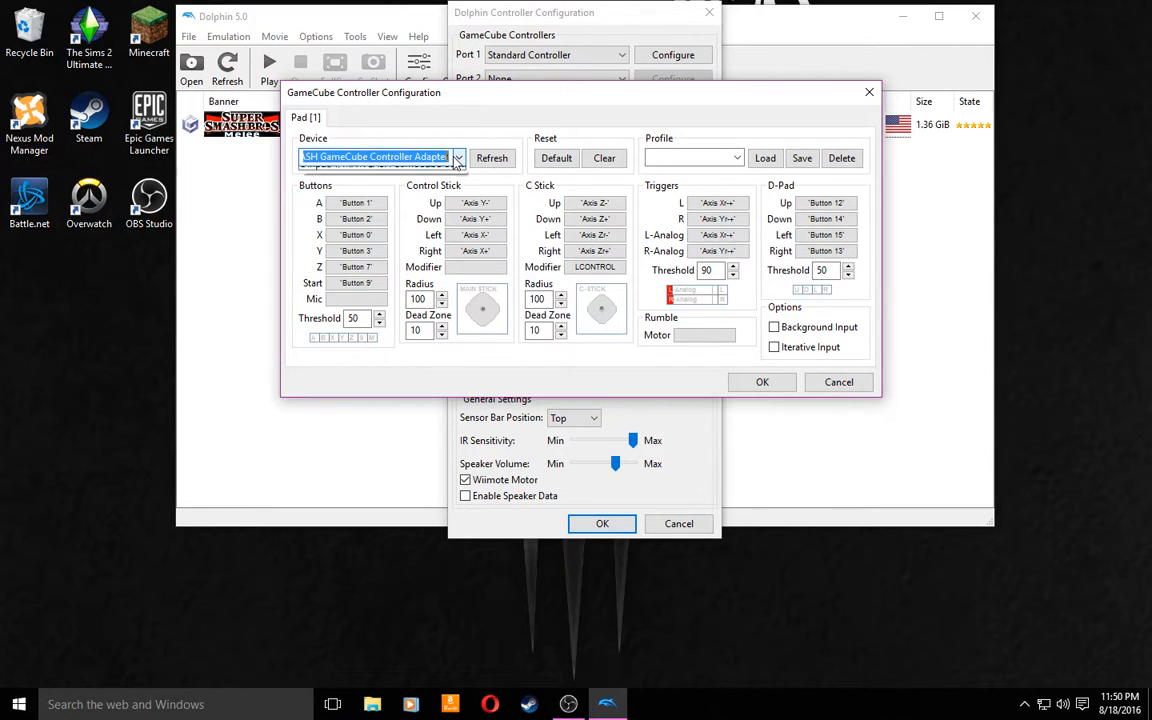
click(456, 158)
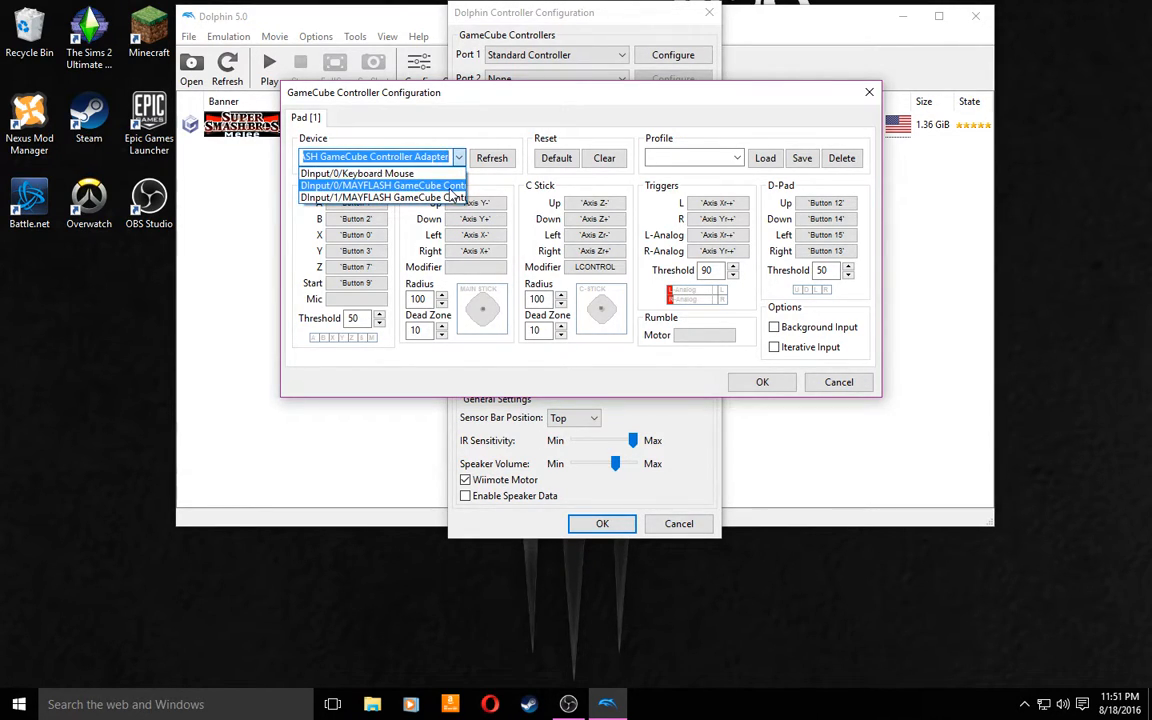
click(451, 188)
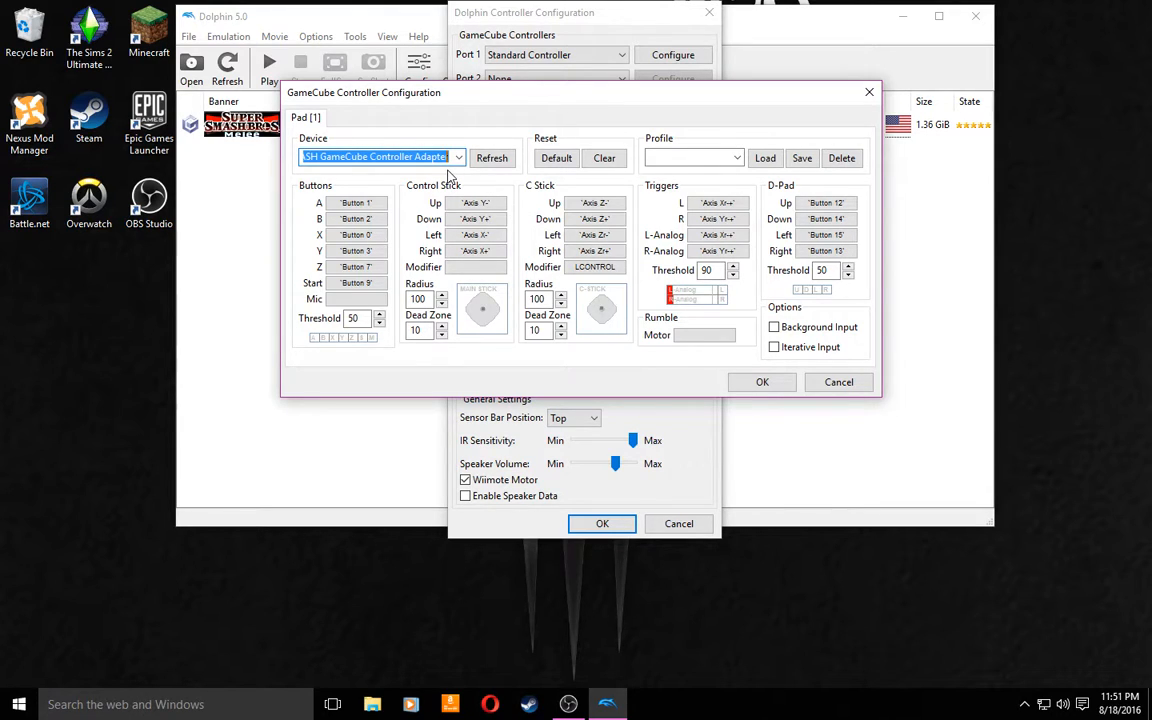
click(464, 201)
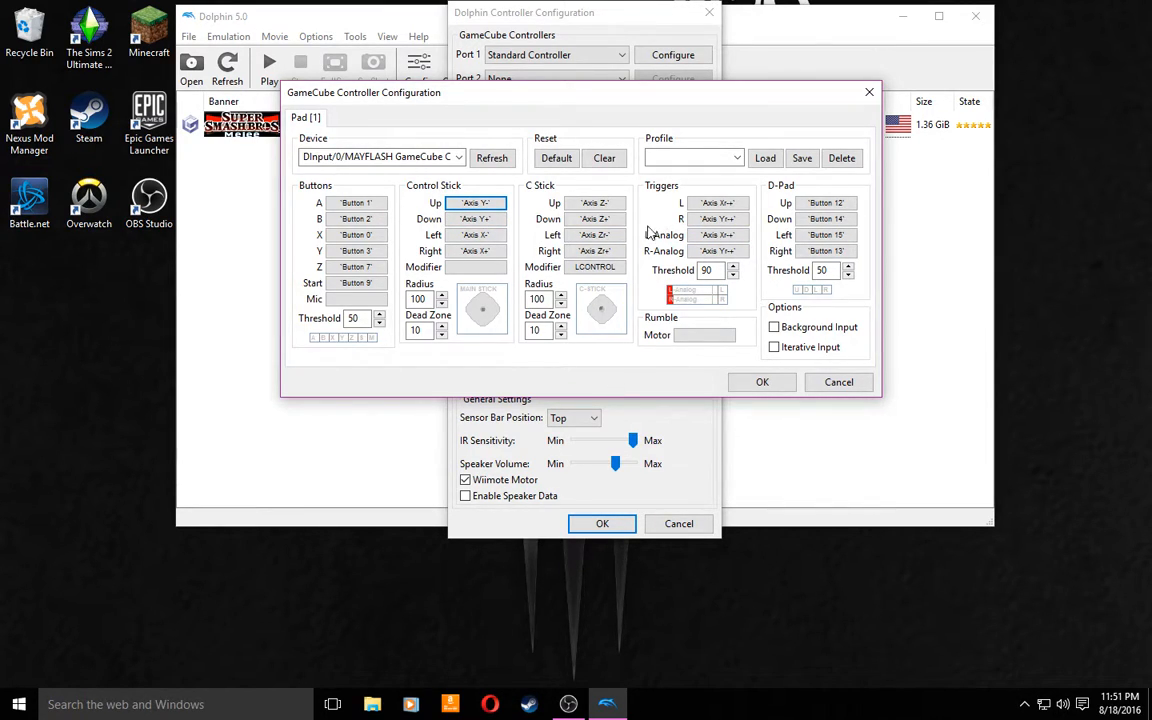
- Load the SMASH profile for the pad and confirm the controller configuration
click(736, 158)
click(722, 174)
click(765, 158)
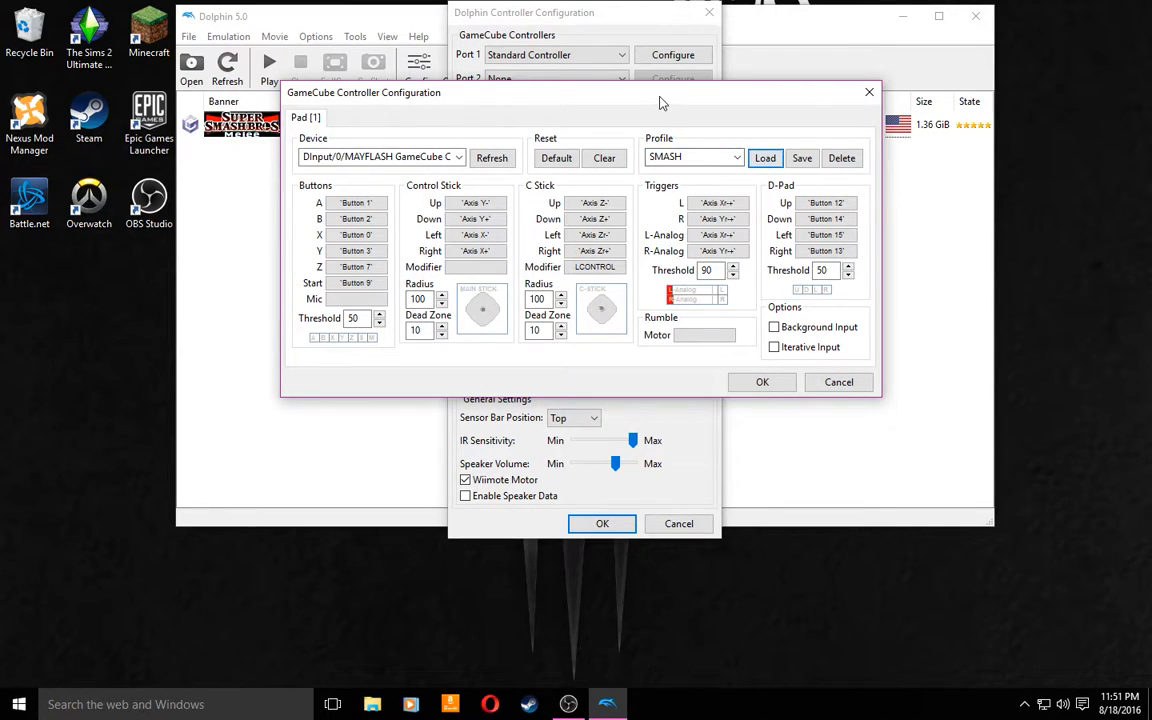
drag(660, 103, 648, 88)
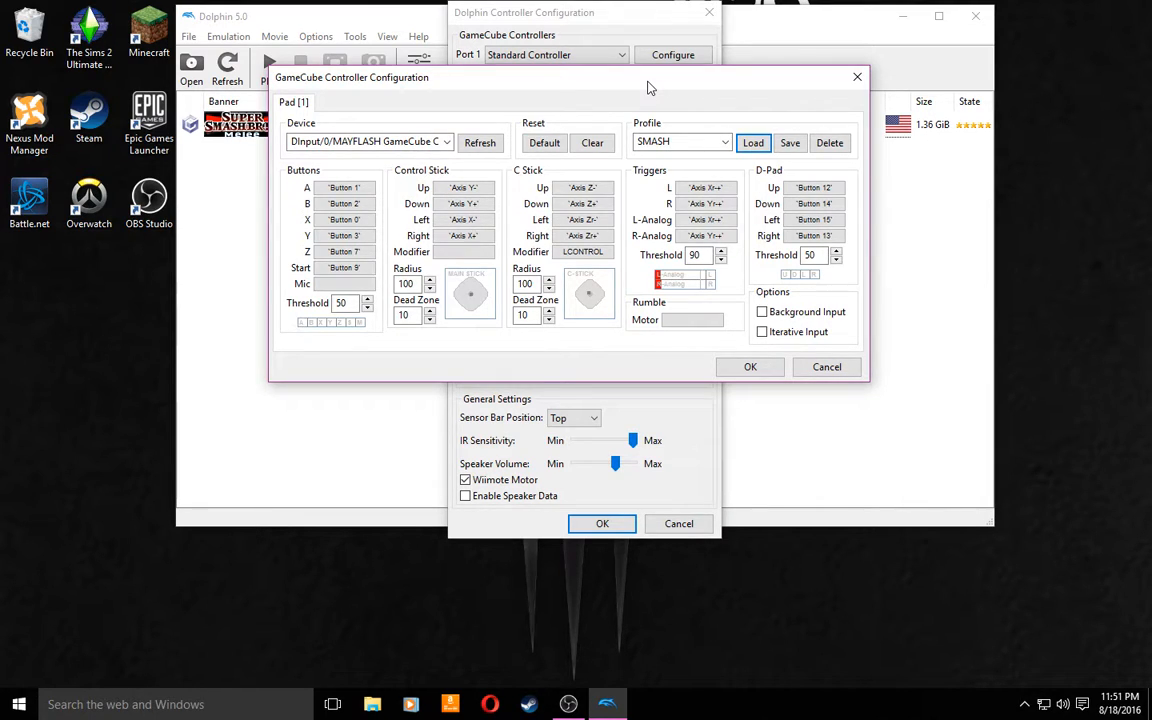
click(725, 143)
click(725, 157)
click(746, 145)
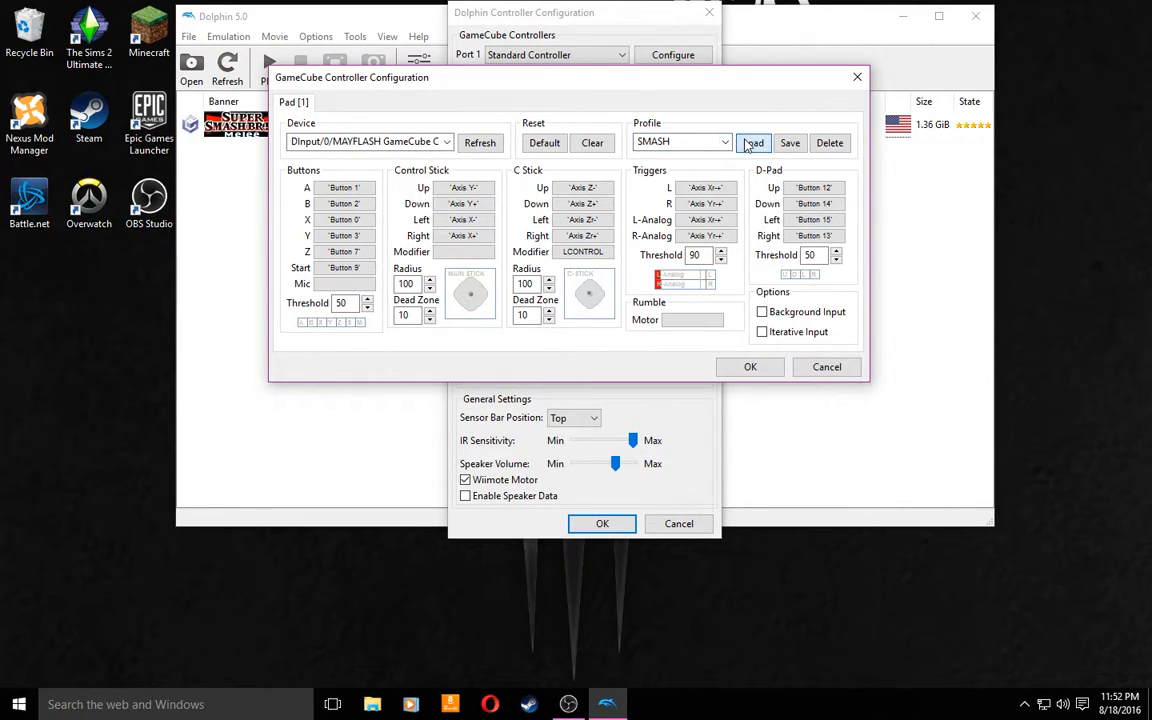
click(750, 368)
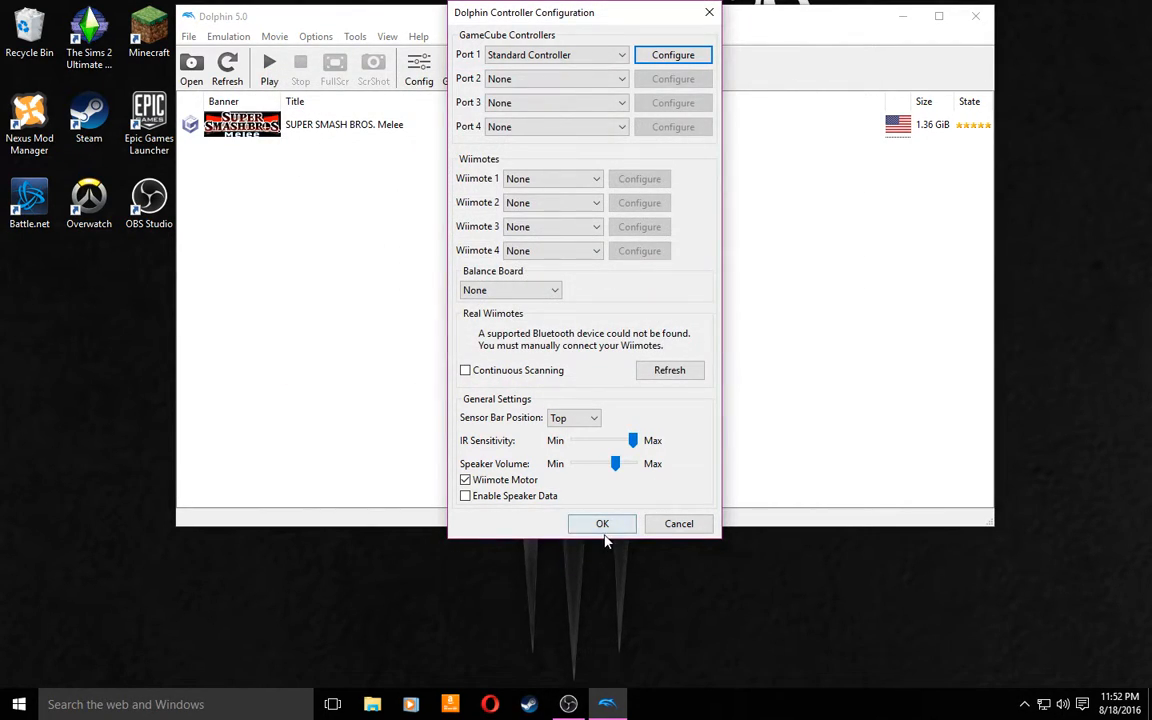
click(605, 527)
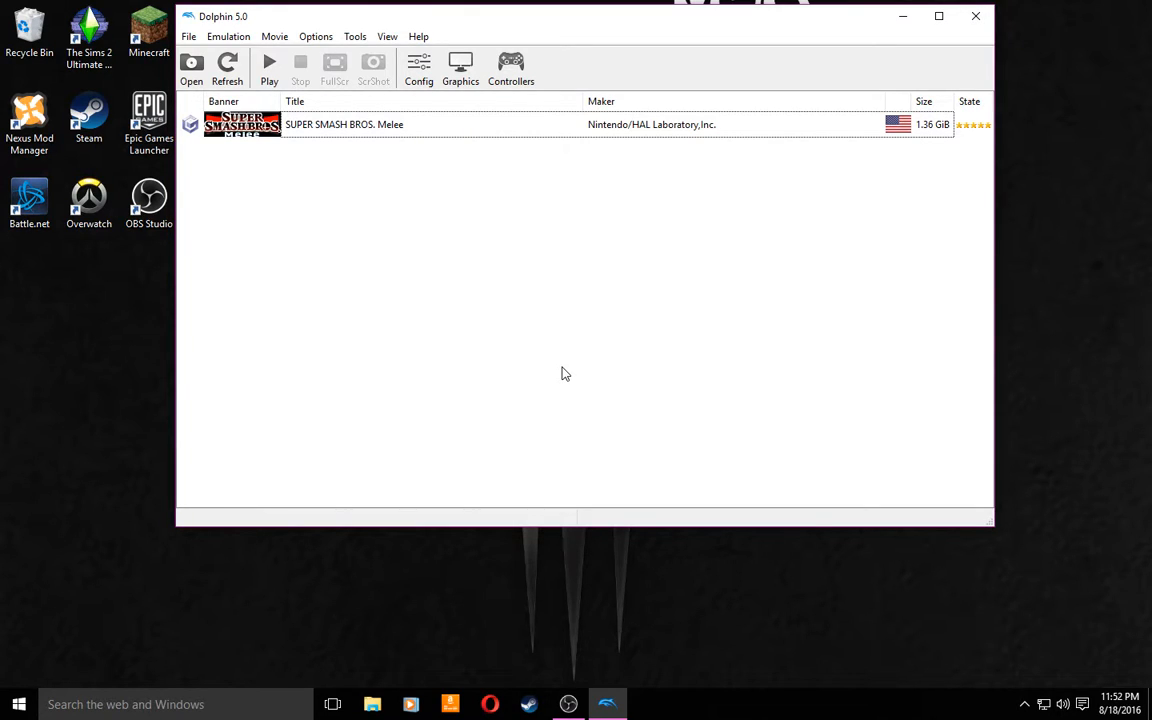
- Launch SUPER SMASH BROS. Melee from the game list and continue past its title screen
click(345, 122)
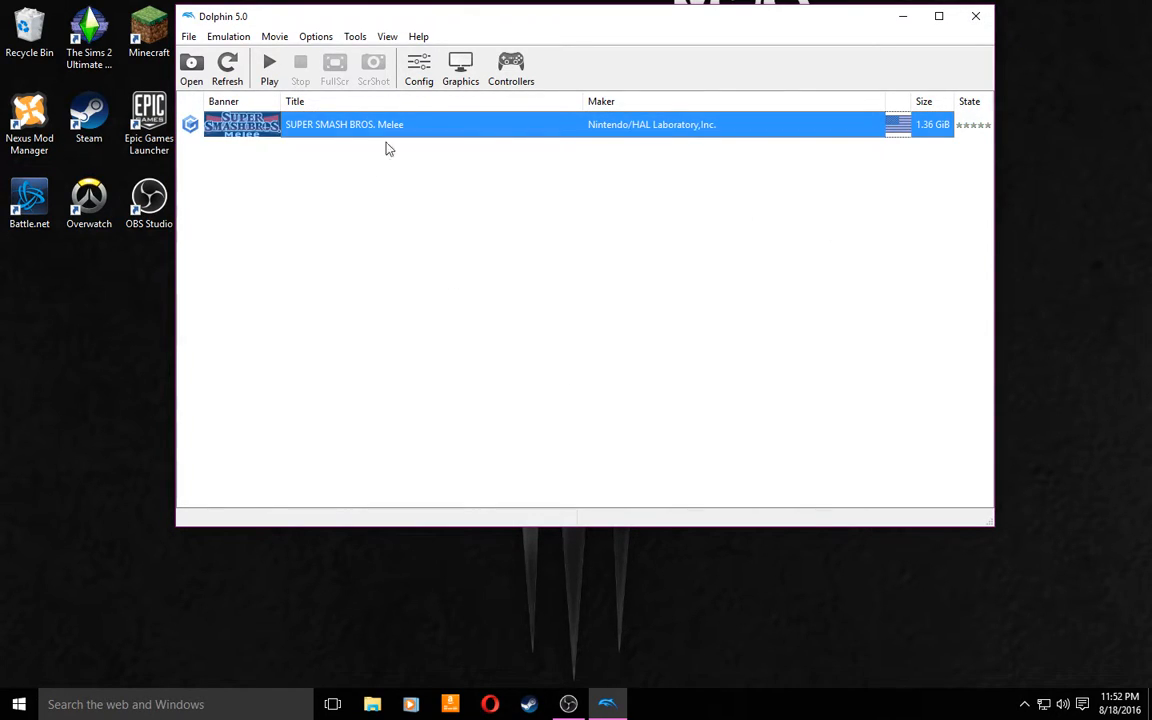
click(266, 72)
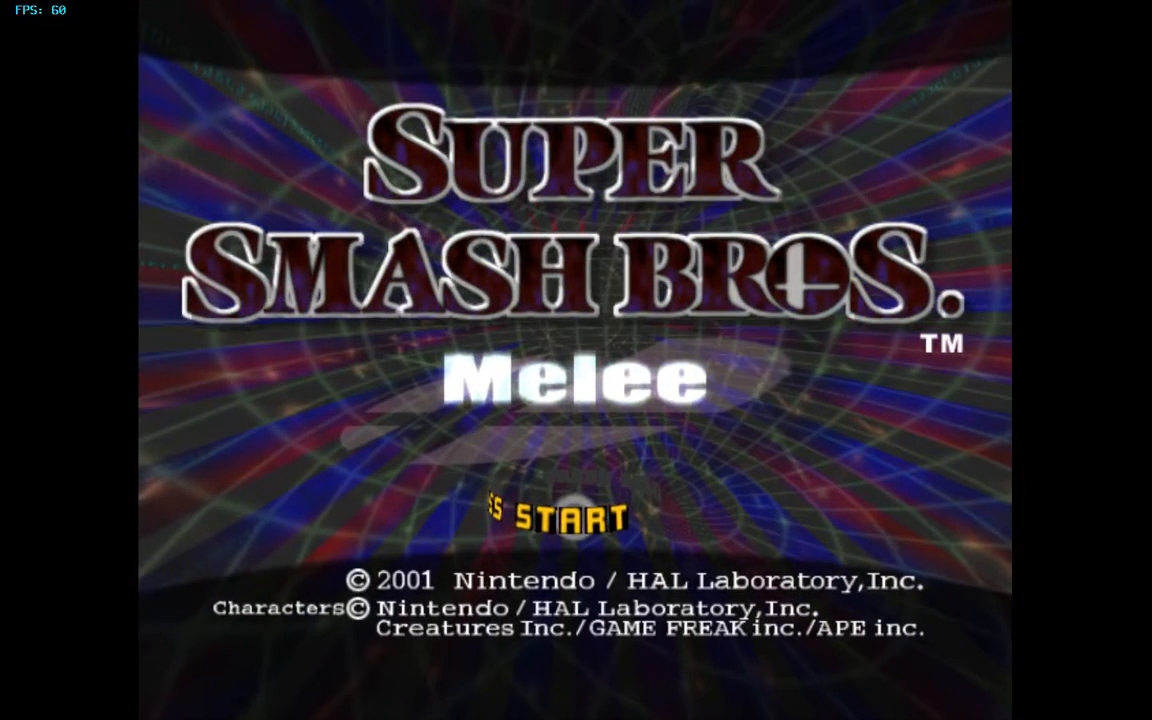
key(Return)
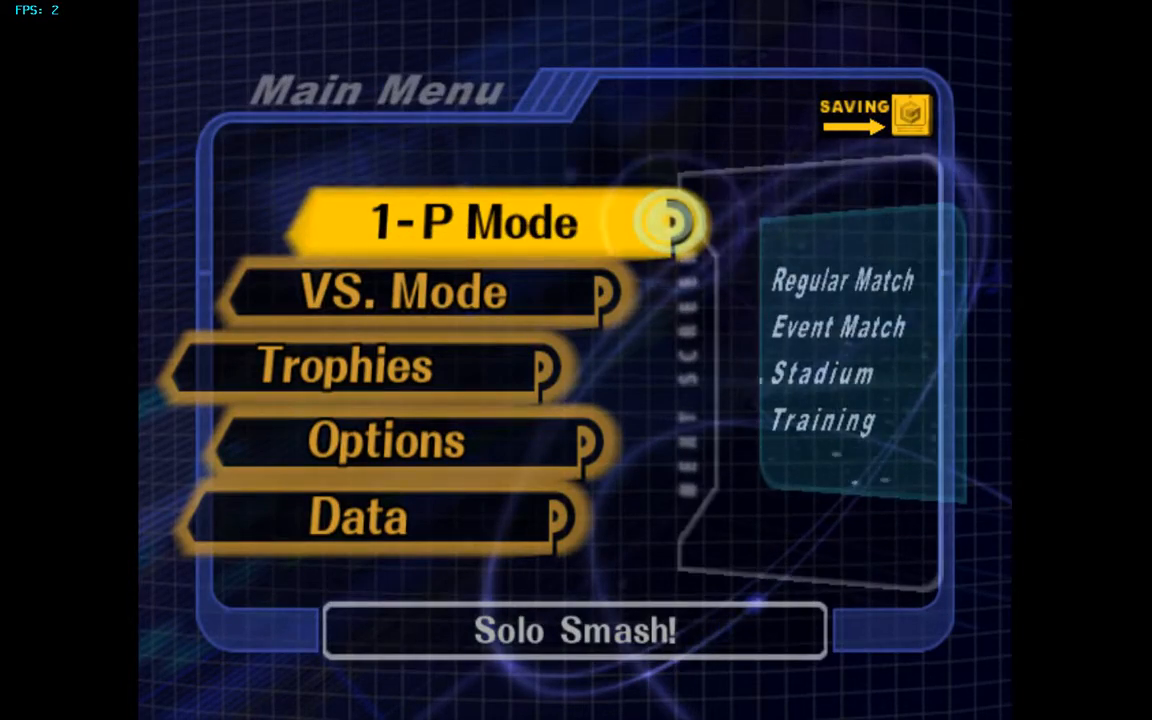
- Enter VS. Mode and choose the standard Melee battle
key(Down)
key(Down)
key(Up)
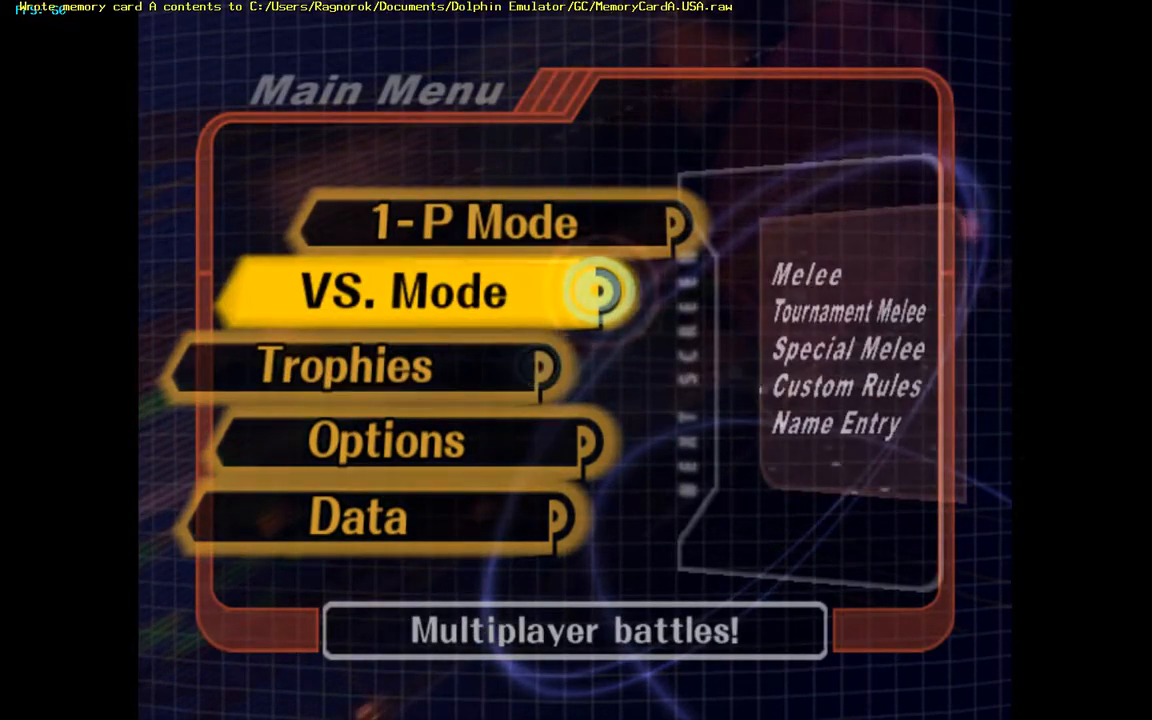
key(Return)
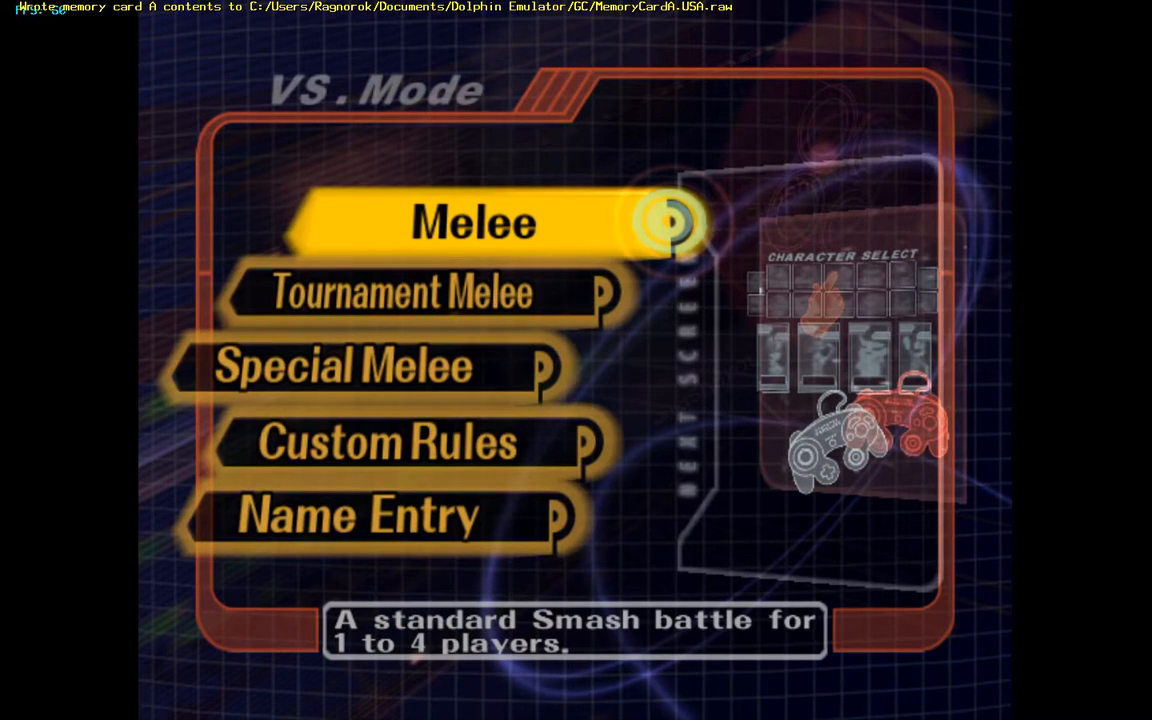
key(Return)
- Select Fox as player 1's character
key(Up)
key(Right)
key(x)
key(Down)
key(x)
key(x)
key(Left)
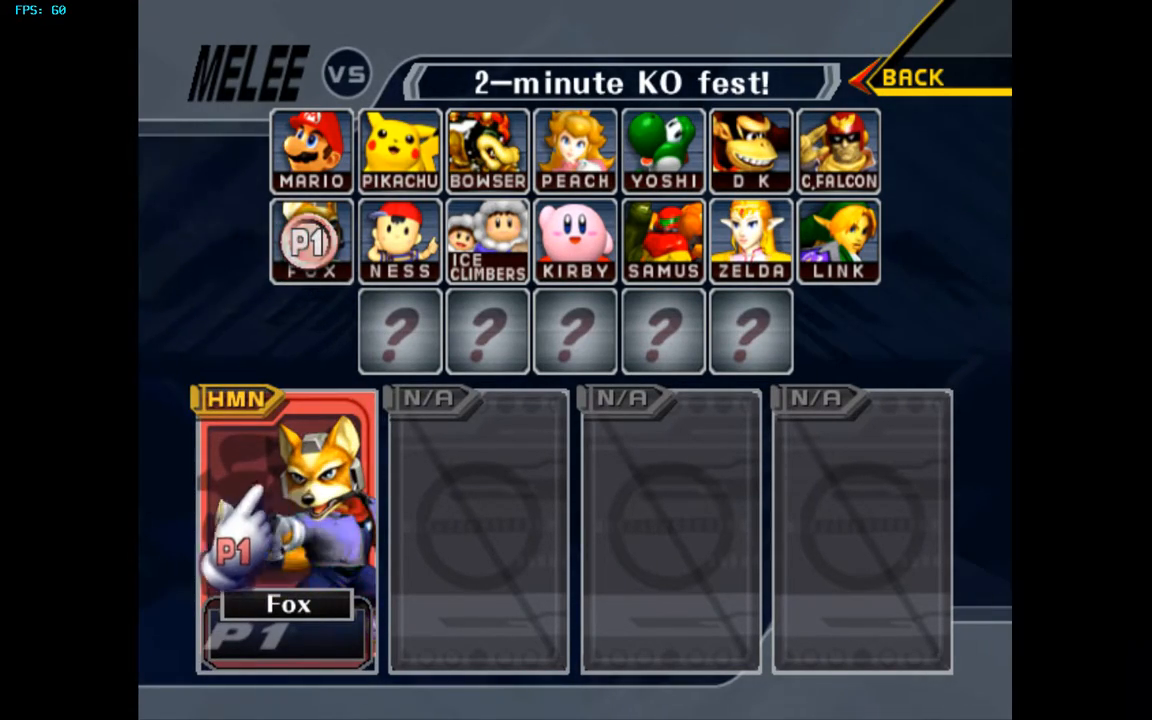
- Add a CPU opponent in the second player slot and give it C. Falcon
key(Right)
key(Up)
key(Left)
key(x)
key(Up)
key(Left)
key(x)
key(Right)
key(x)
key(Left)
key(Down)
key(Left)
key(Down)
key(c)
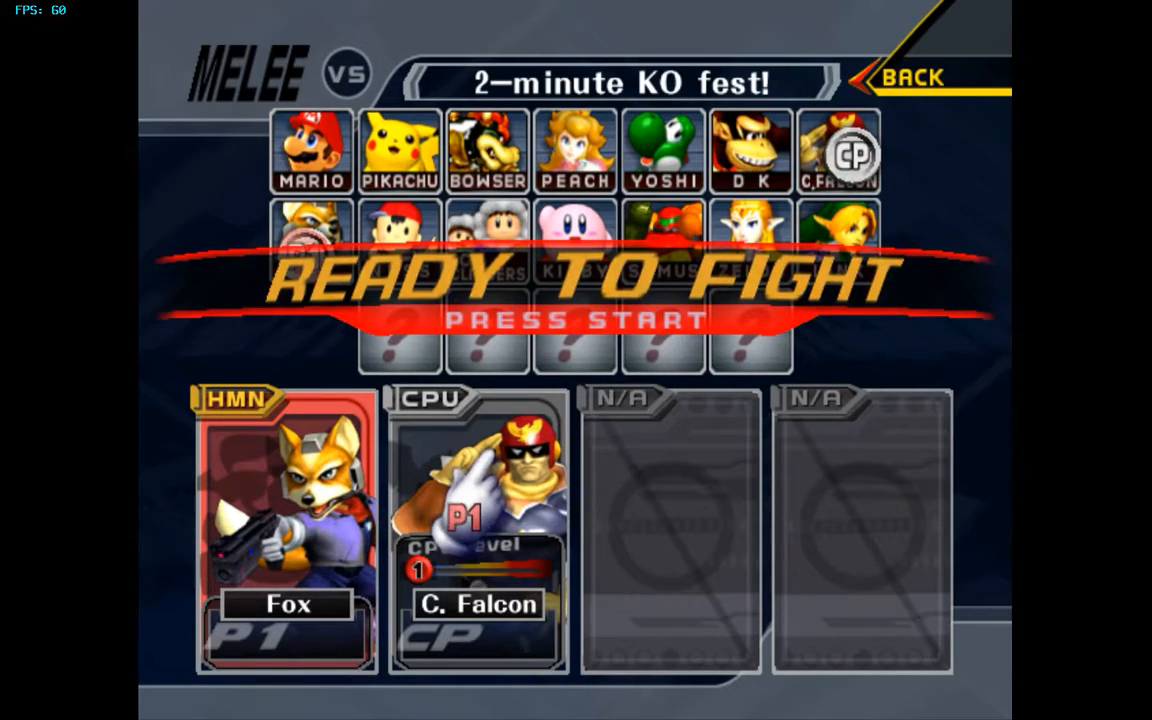
- Set the CPU level of the C. Falcon opponent to 3
key(x)
key(Right)
key(Left)
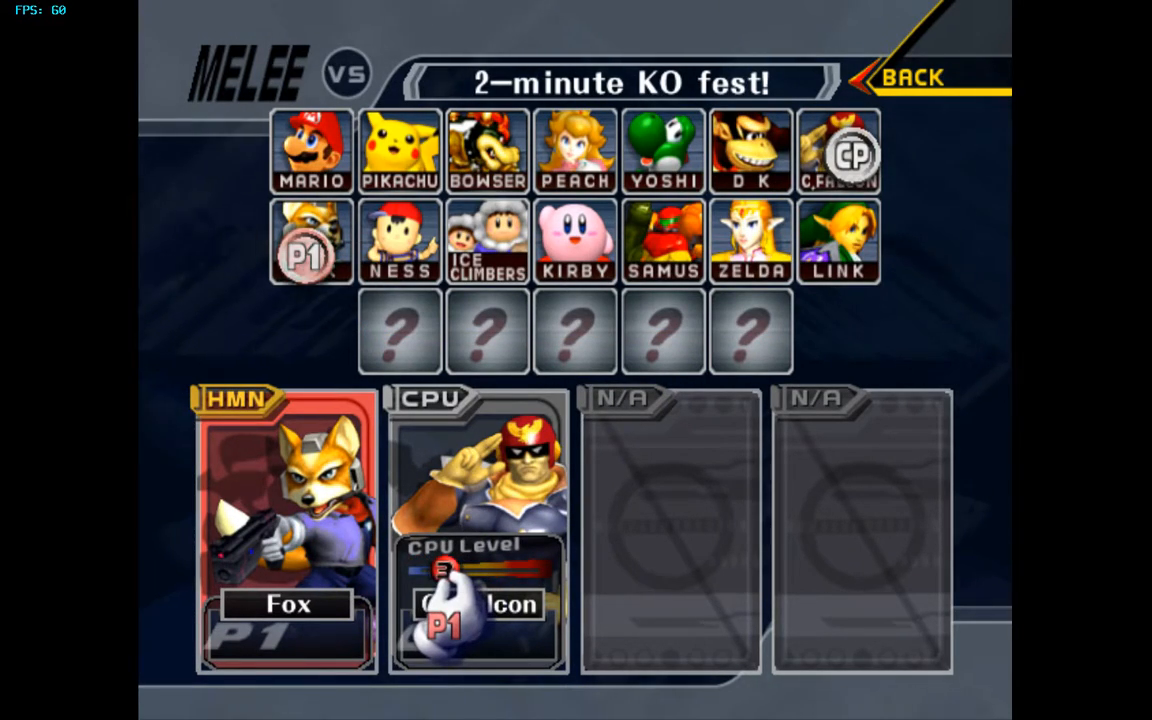
key(Right)
key(Left)
key(Right)
key(x)
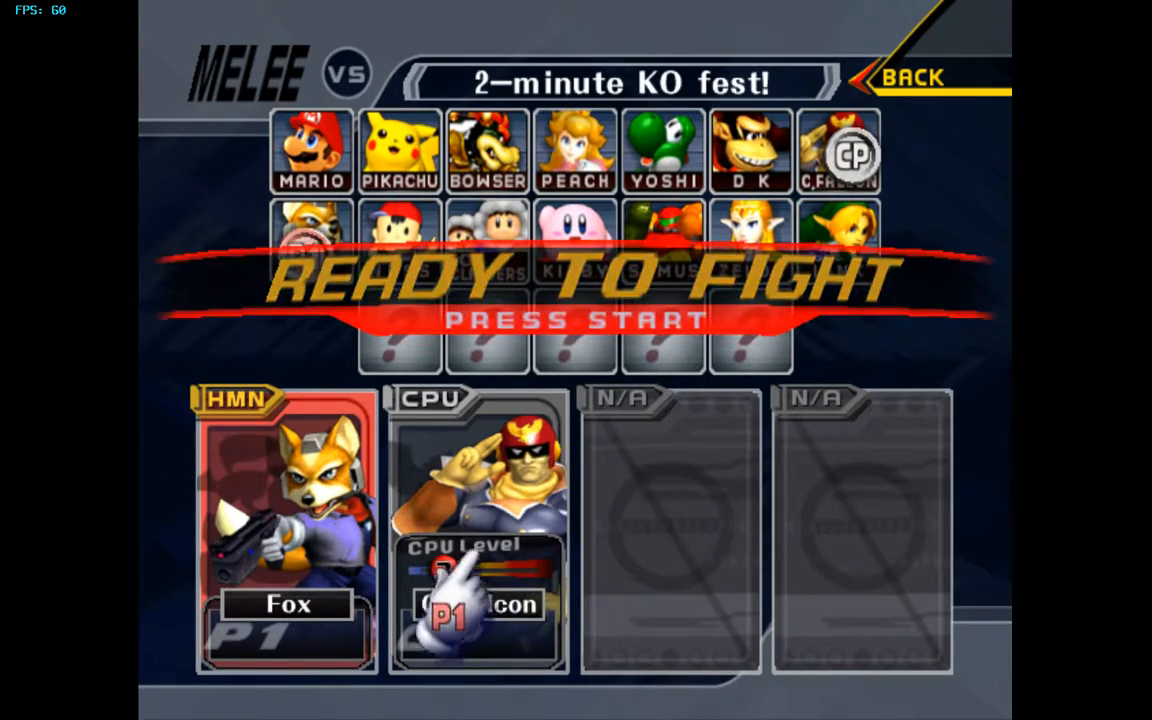
- Start the match on the green Poké Ball stadium stage and pause it during play
key(Up)
key(Right)
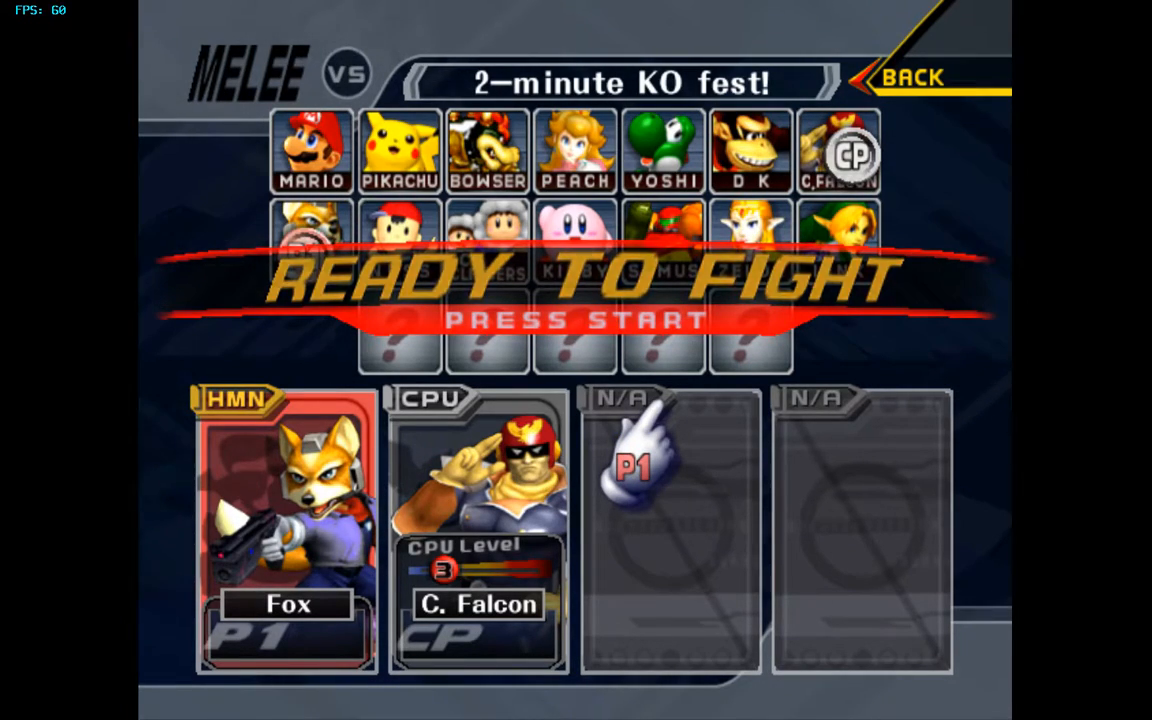
key(Return)
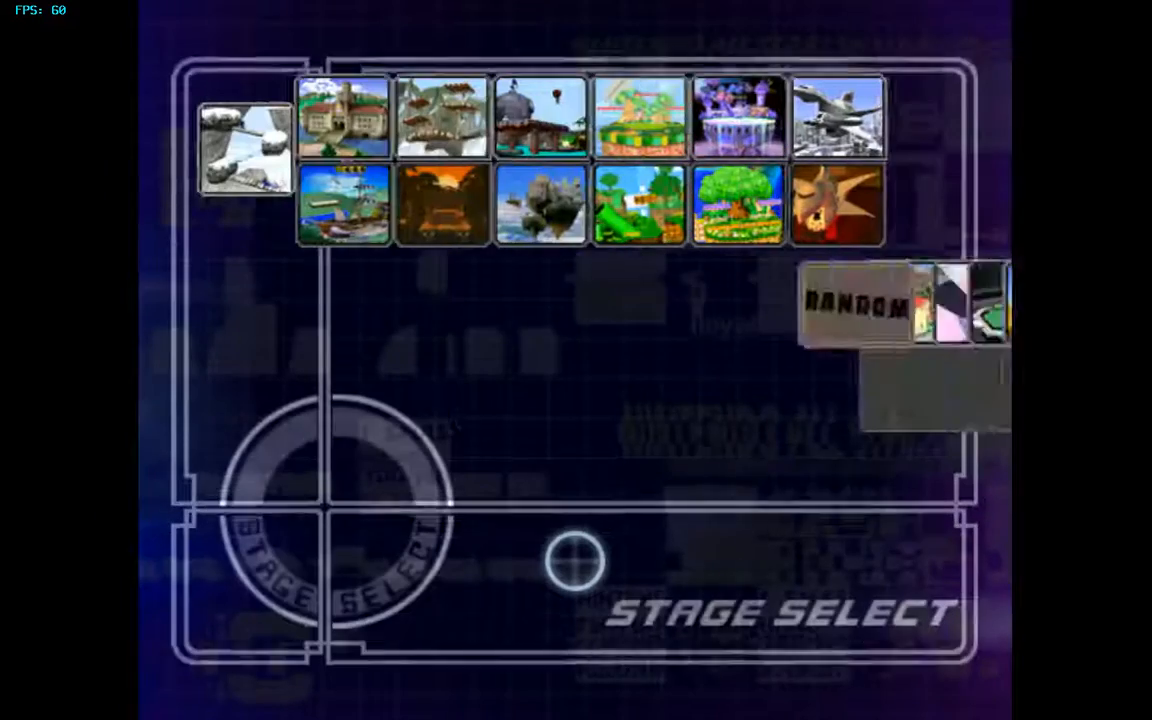
key(Up)
key(Left)
key(Down)
key(Right)
key(Right)
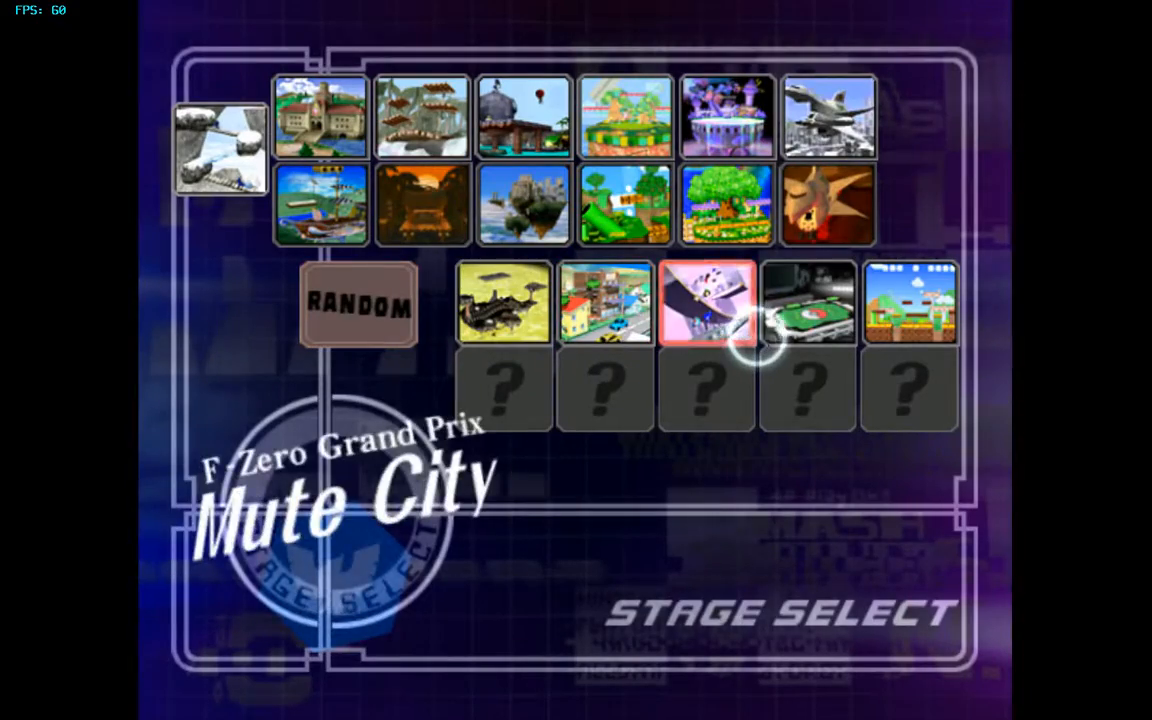
key(Return)
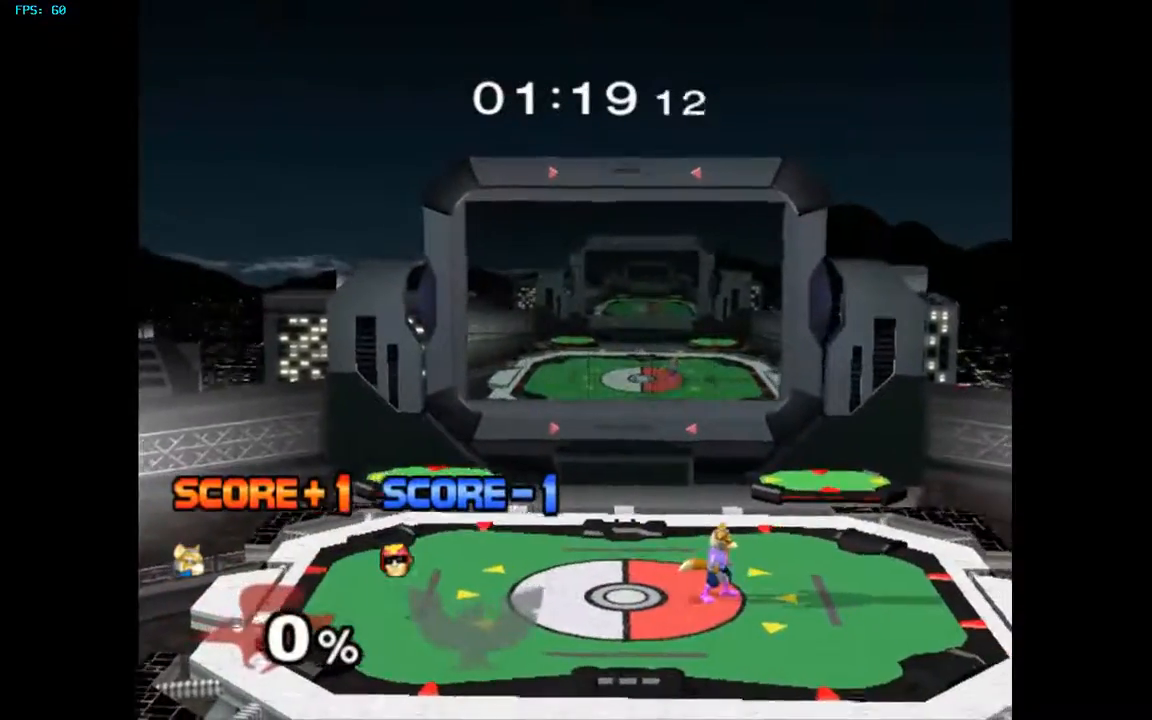
key(Return)
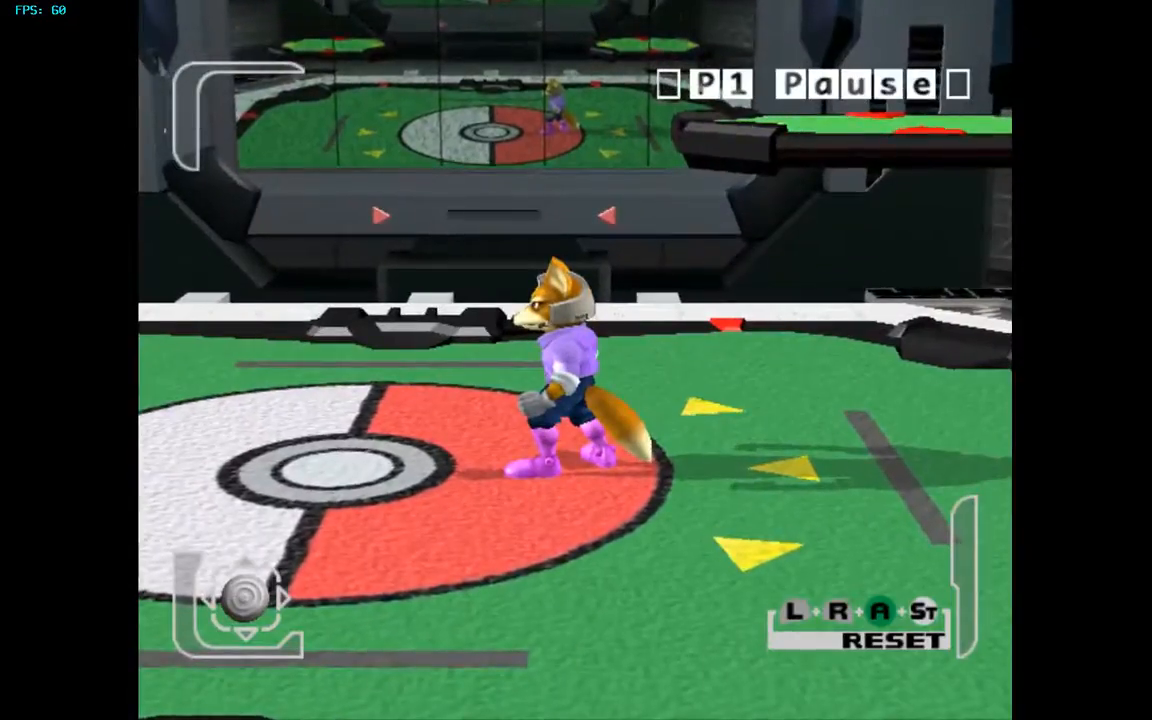